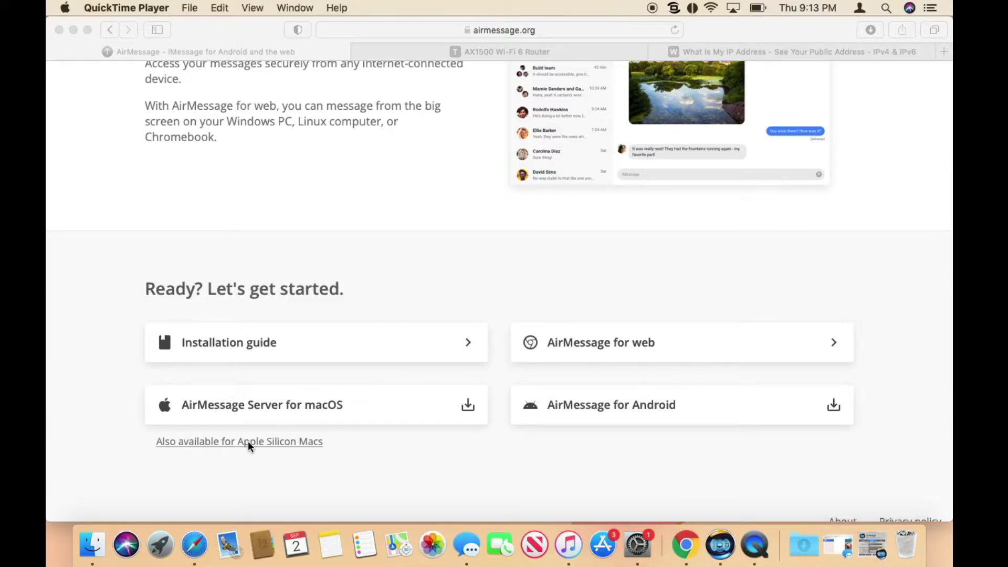
- Launch the downloaded AirMessage.app and choose to configure the AirMessage server manually
{"action": "left_click", "coordinate": [866, 33]}
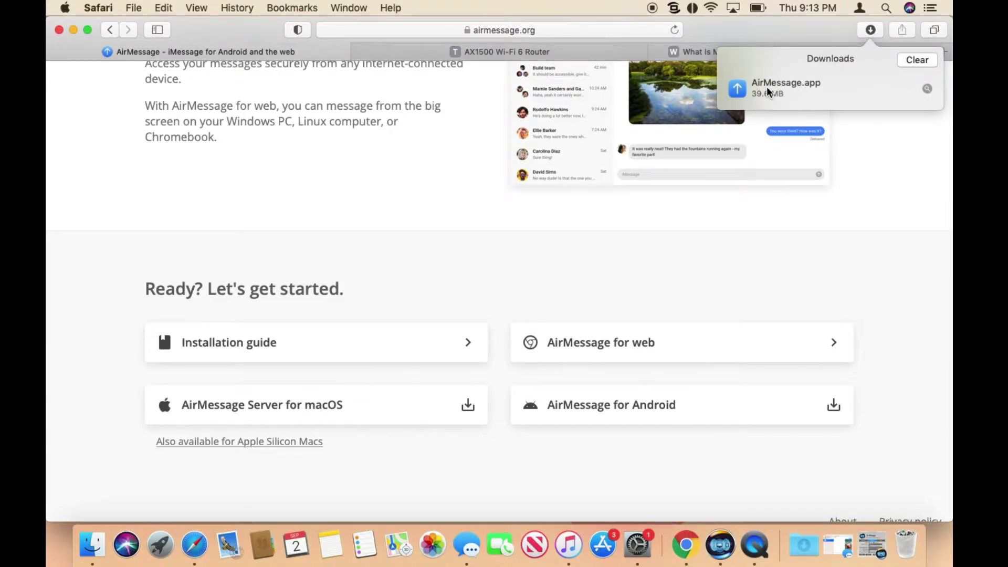
{"action": "left_click", "coordinate": [767, 86]}
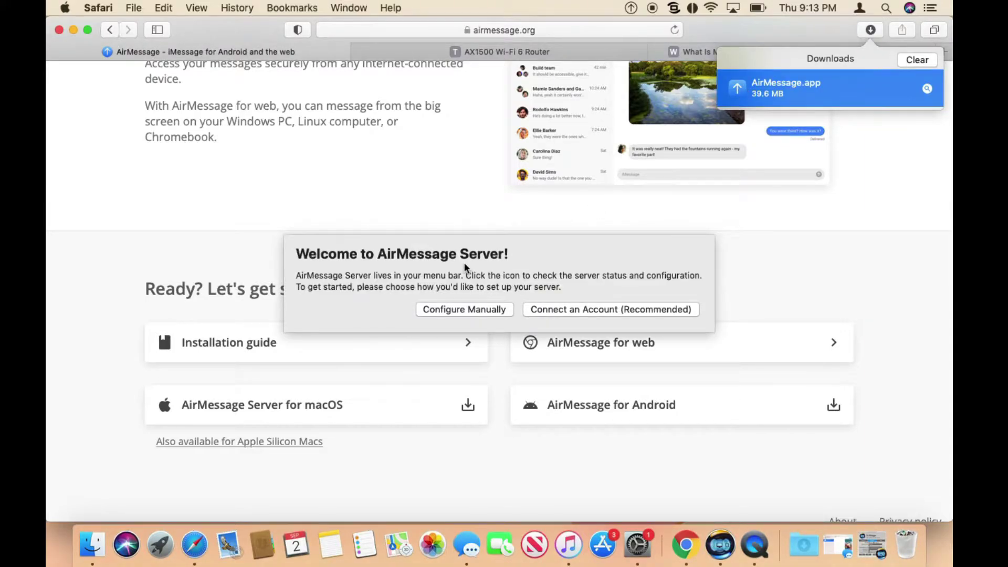
{"action": "left_click", "coordinate": [453, 308]}
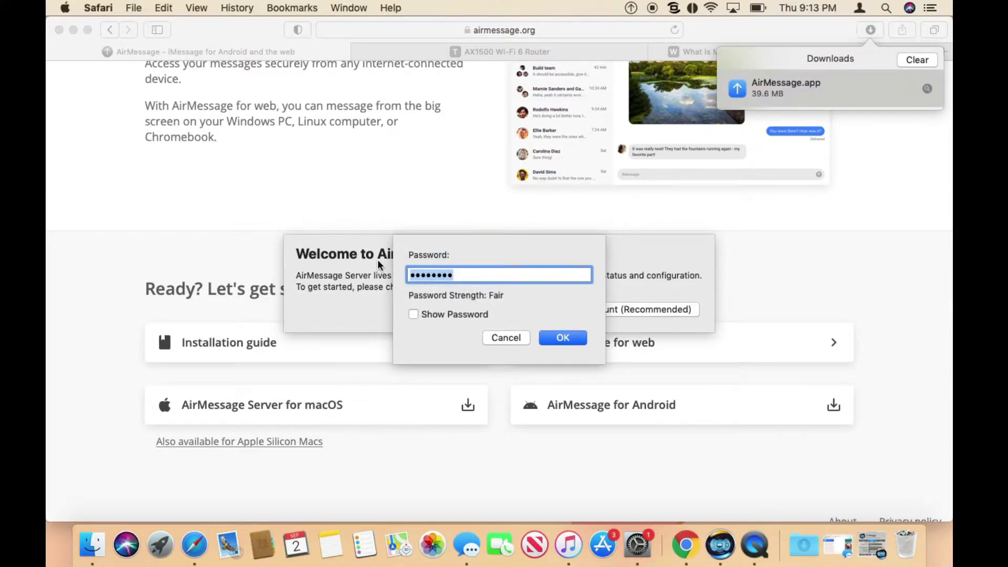
- Set the AirMessage server password and clear the browser's downloads list
{"action": "type", "text": "•••••"}
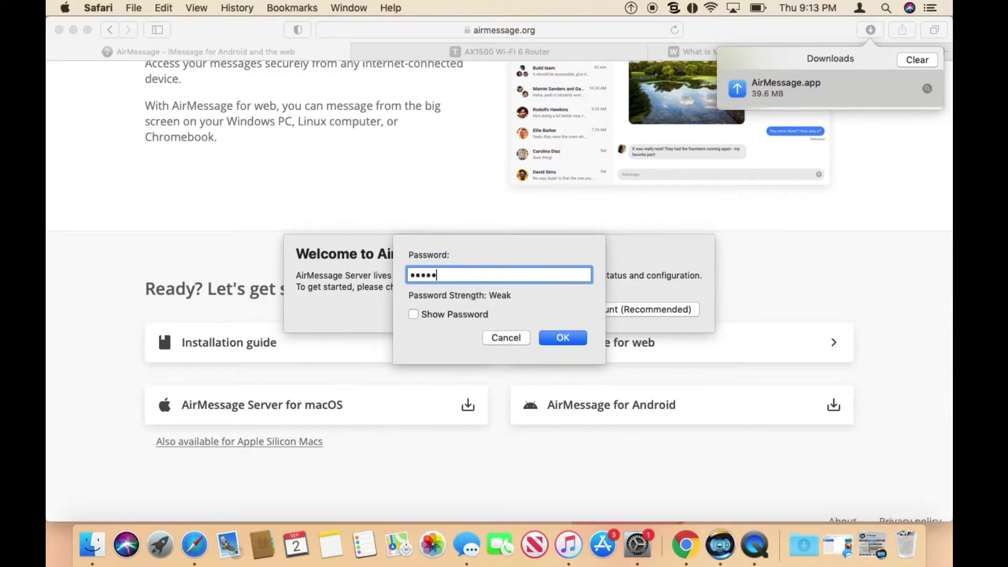
{"action": "type", "text": "•••"}
{"action": "left_click", "coordinate": [562, 342]}
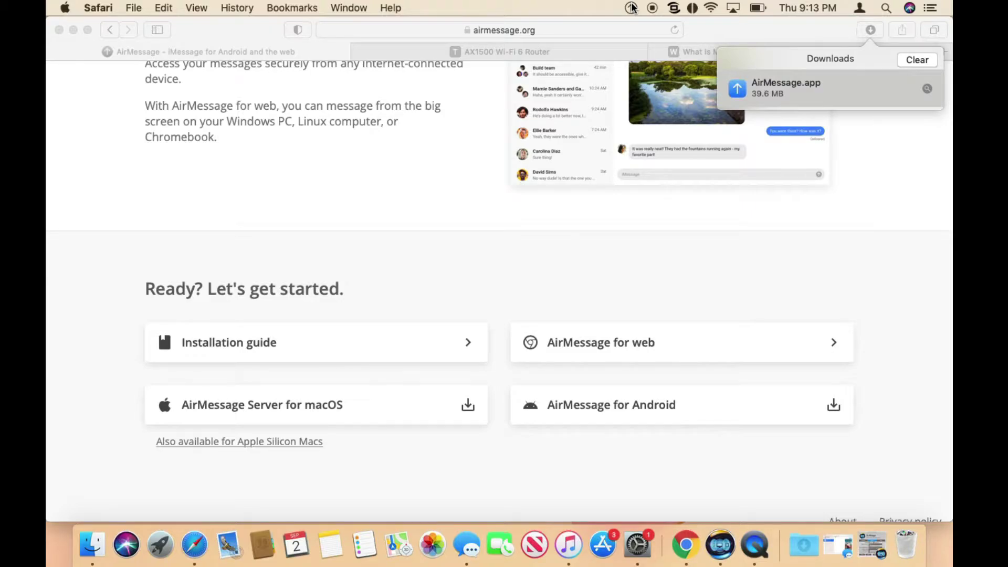
{"action": "left_click", "coordinate": [906, 60]}
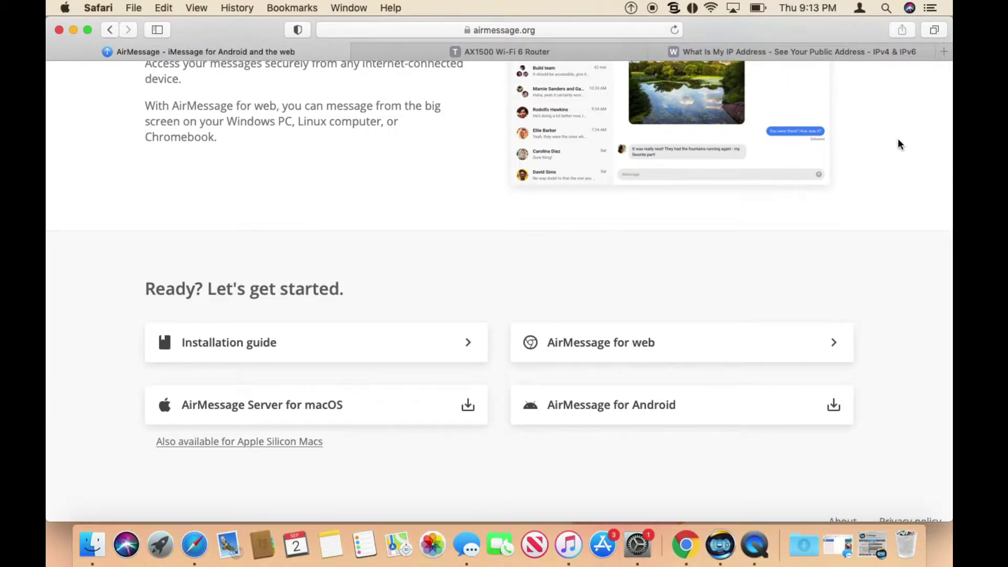
- Open the advanced TCP/IP settings of the Wi-Fi connection in the Mac's Network preferences
{"action": "mouse_move", "coordinate": [406, 49]}
{"action": "left_click", "coordinate": [66, 8]}
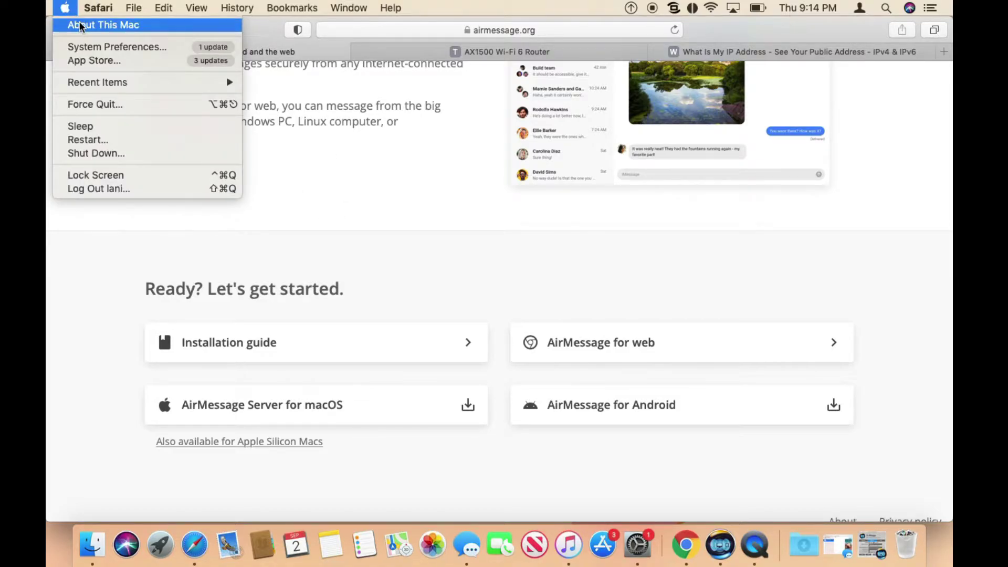
{"action": "left_click", "coordinate": [91, 46]}
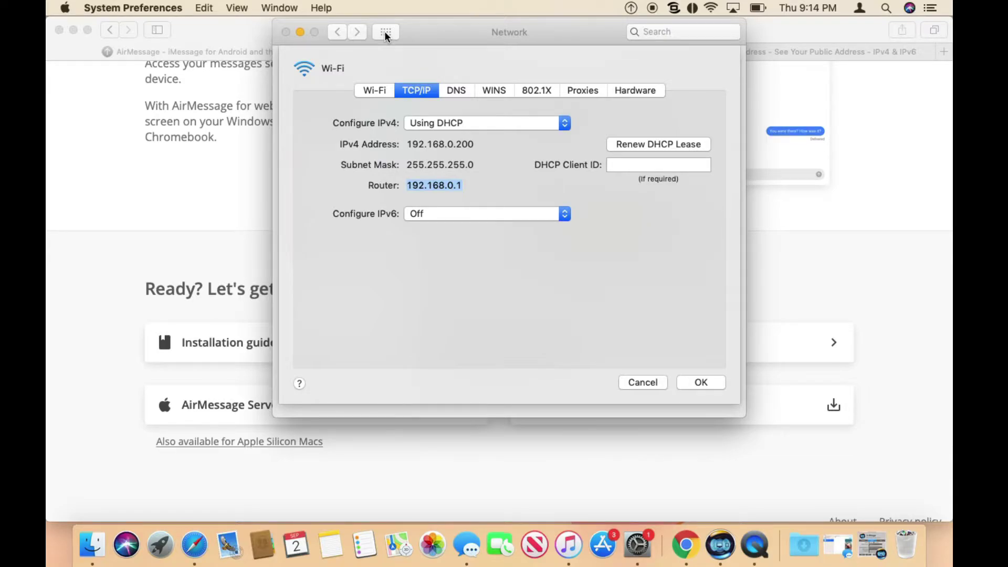
{"action": "left_click", "coordinate": [655, 383]}
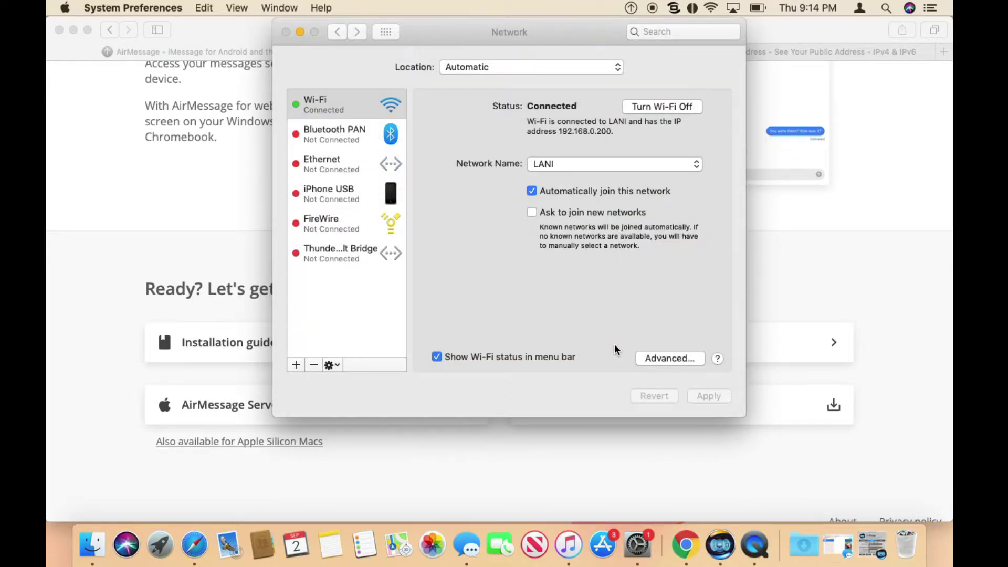
{"action": "left_click", "coordinate": [386, 32]}
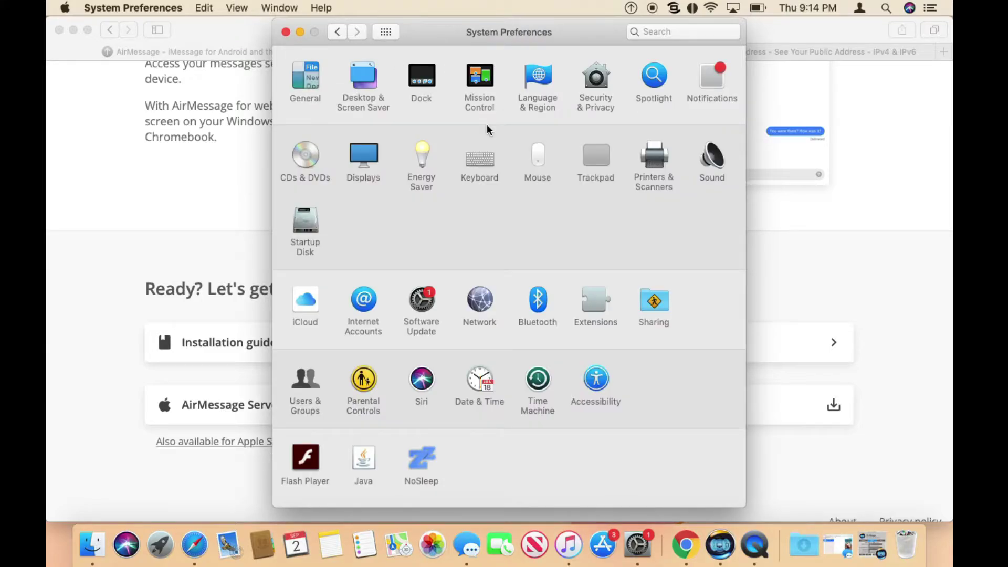
{"action": "left_click", "coordinate": [479, 300]}
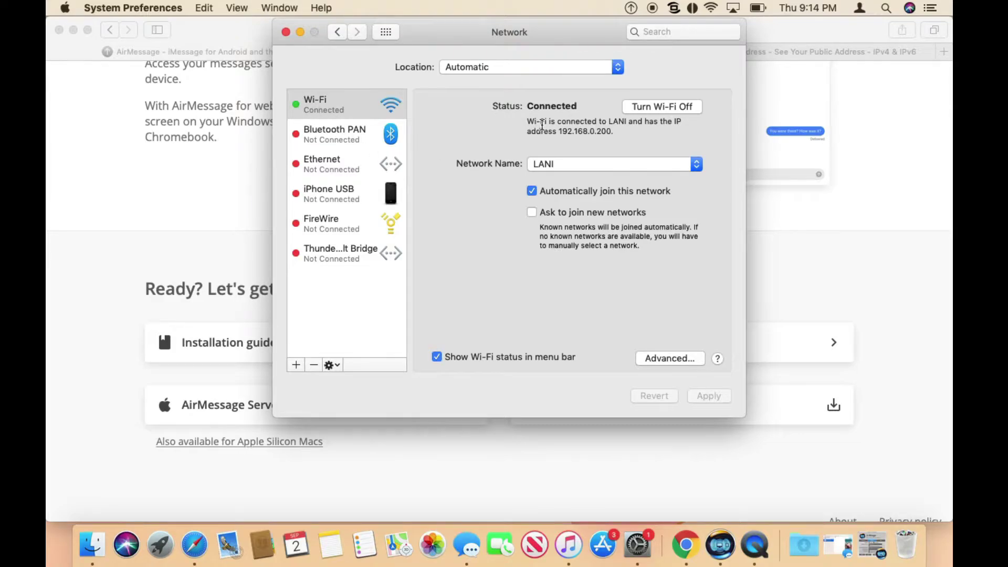
{"action": "left_click", "coordinate": [673, 359]}
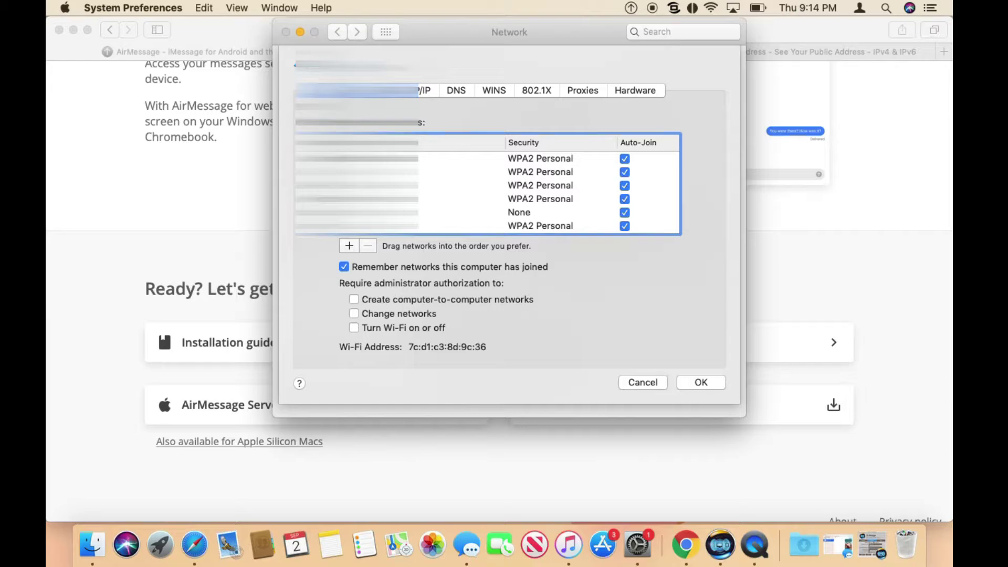
{"action": "left_click", "coordinate": [410, 92]}
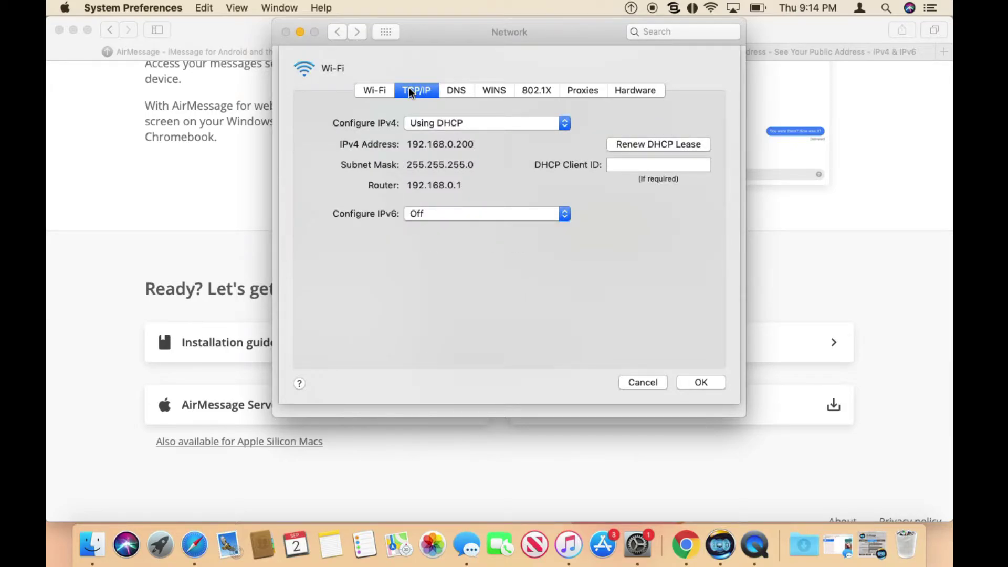
- Highlight the router address and the Mac's IPv4 address in the Wi-Fi TCP/IP settings
{"action": "left_click_drag", "start_coordinate": [464, 185], "coordinate": [408, 183]}
{"action": "right_click", "coordinate": [407, 183]}
{"action": "left_click", "coordinate": [446, 237]}
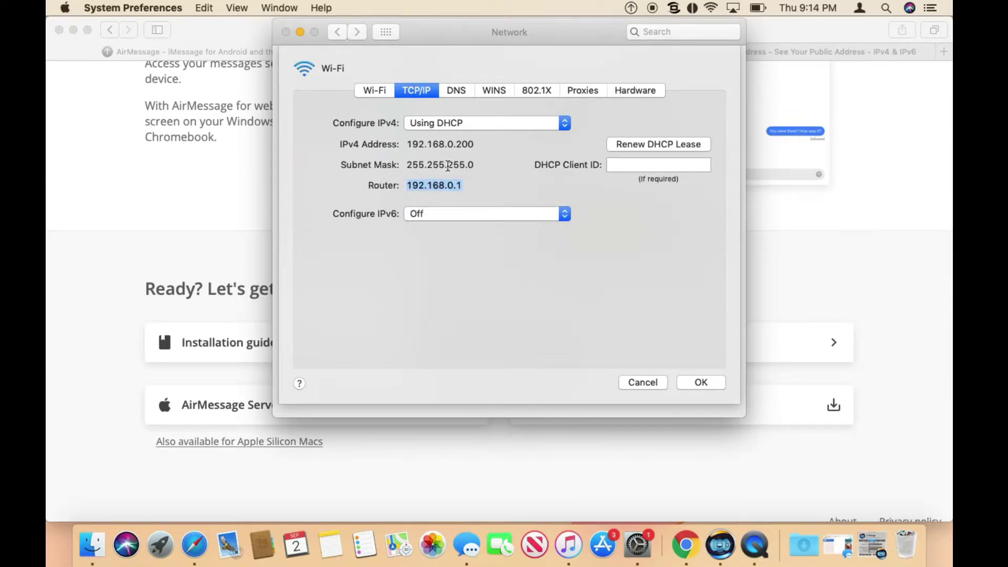
{"action": "left_click_drag", "start_coordinate": [478, 146], "coordinate": [408, 147]}
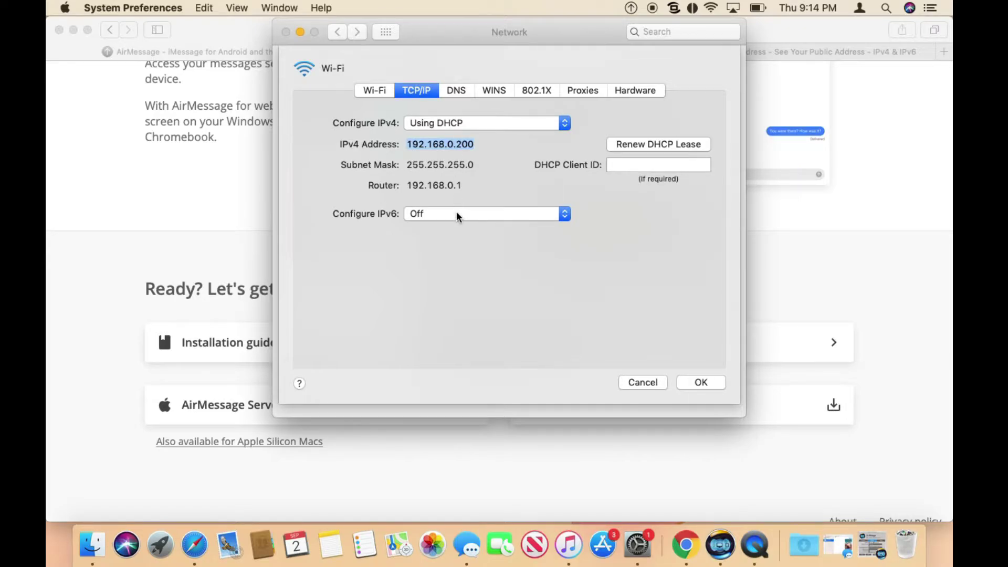
{"action": "left_click_drag", "start_coordinate": [463, 182], "coordinate": [407, 186]}
- Switch to the TP-Link router's admin page in Safari and highlight the registered Dynamic DNS domain name
{"action": "left_click", "coordinate": [524, 486]}
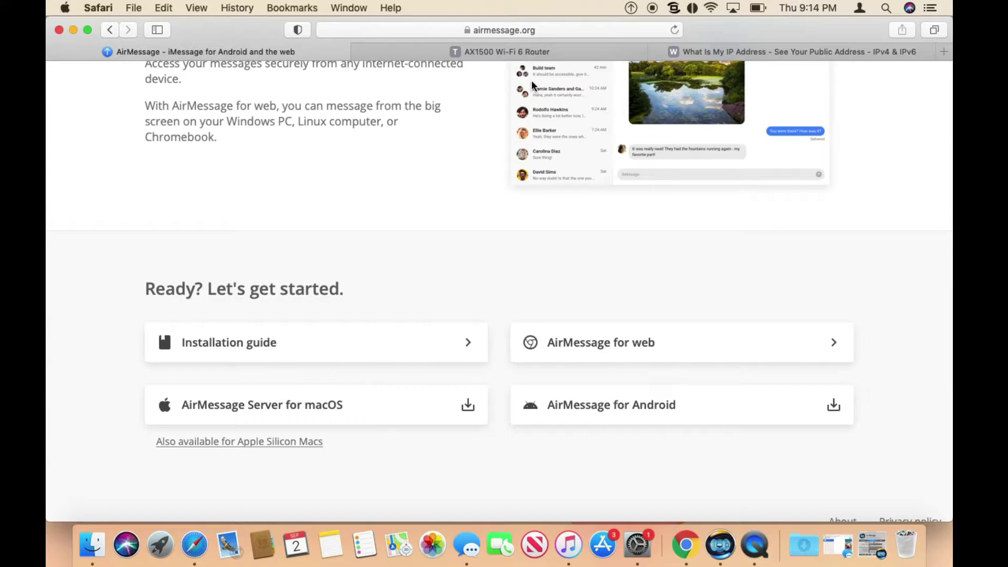
{"action": "left_click", "coordinate": [544, 52]}
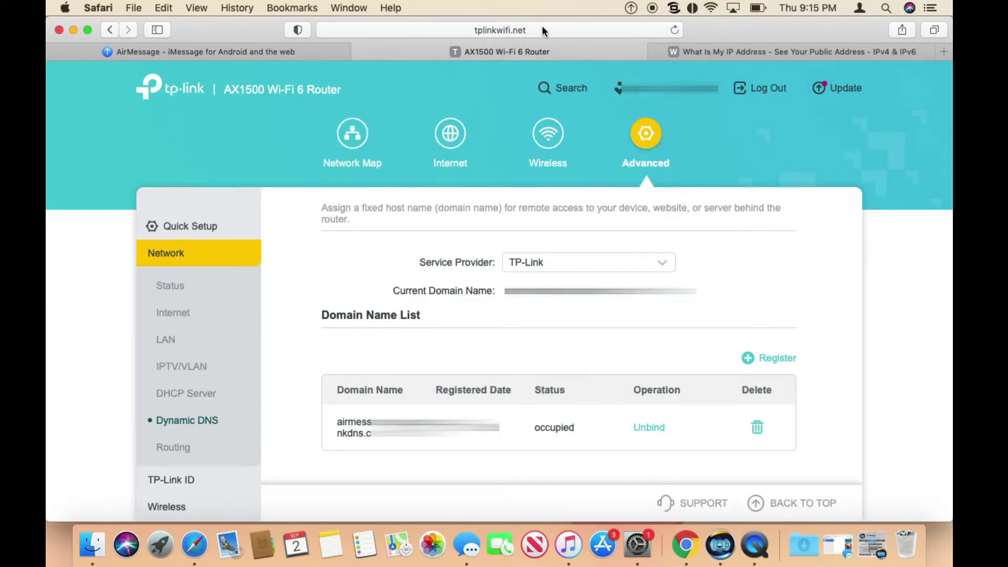
{"action": "left_click", "coordinate": [542, 27]}
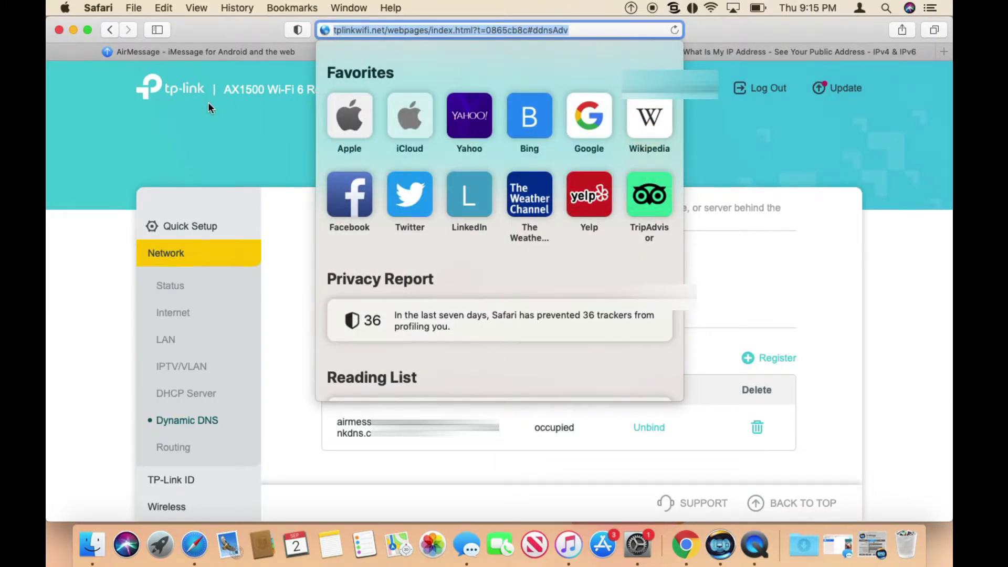
{"action": "left_click", "coordinate": [209, 104]}
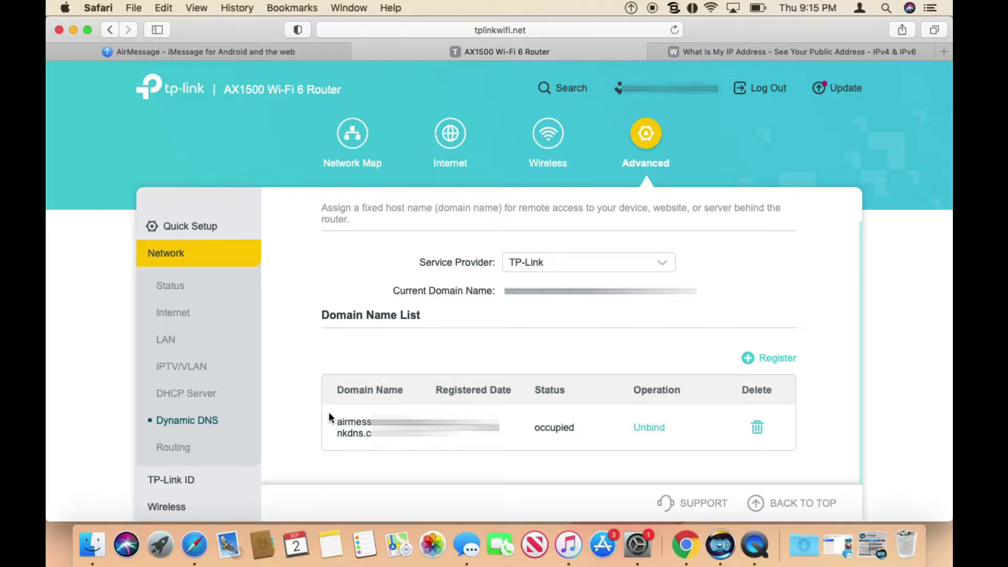
{"action": "left_click_drag", "start_coordinate": [342, 423], "coordinate": [393, 445]}
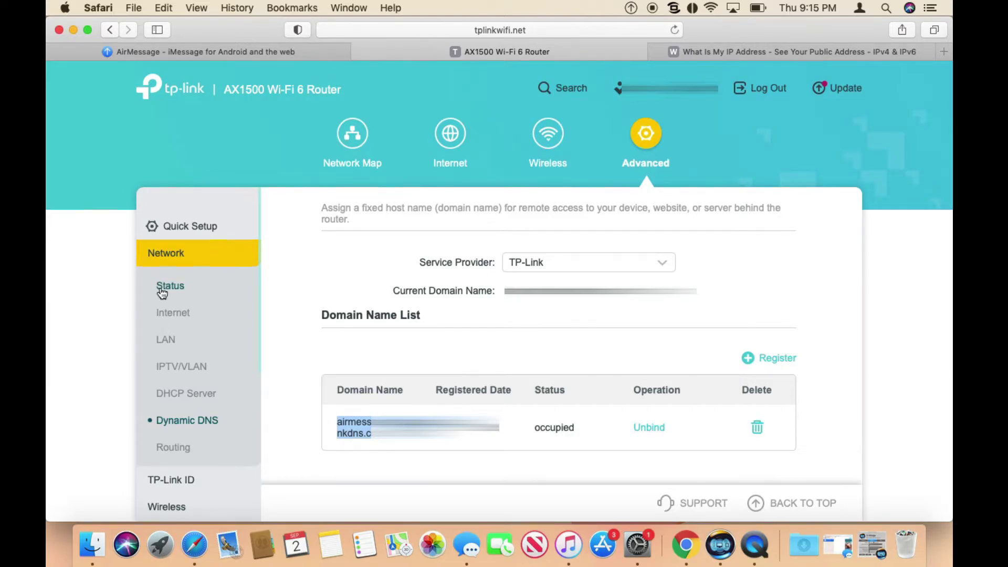
- Open the router's NAT port forwarding rules and check the AIR MESSAGE entry's device IP address and external port
{"action": "scroll", "coordinate": [187, 355], "scroll_direction": "down", "scroll_amount": 3}
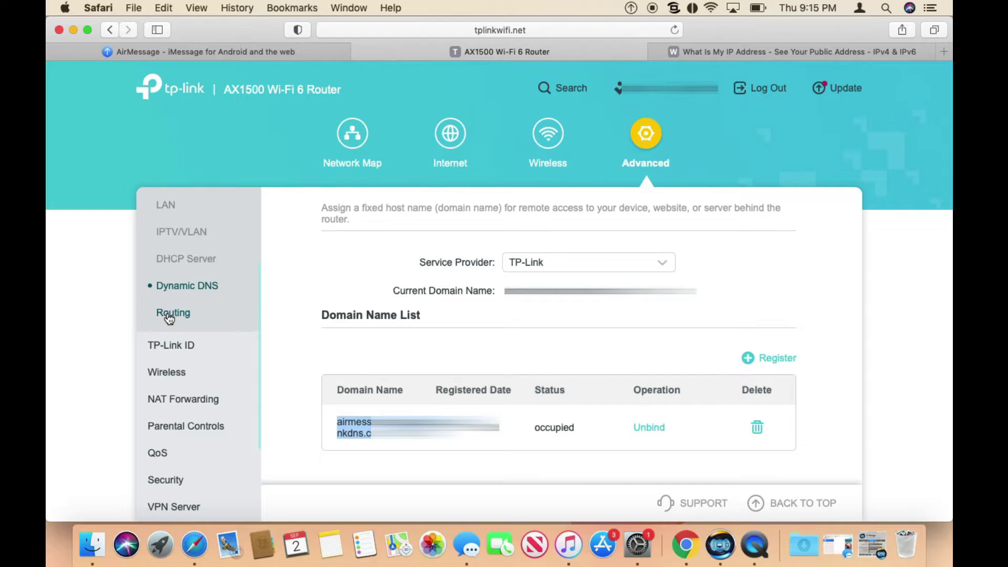
{"action": "left_click", "coordinate": [196, 399]}
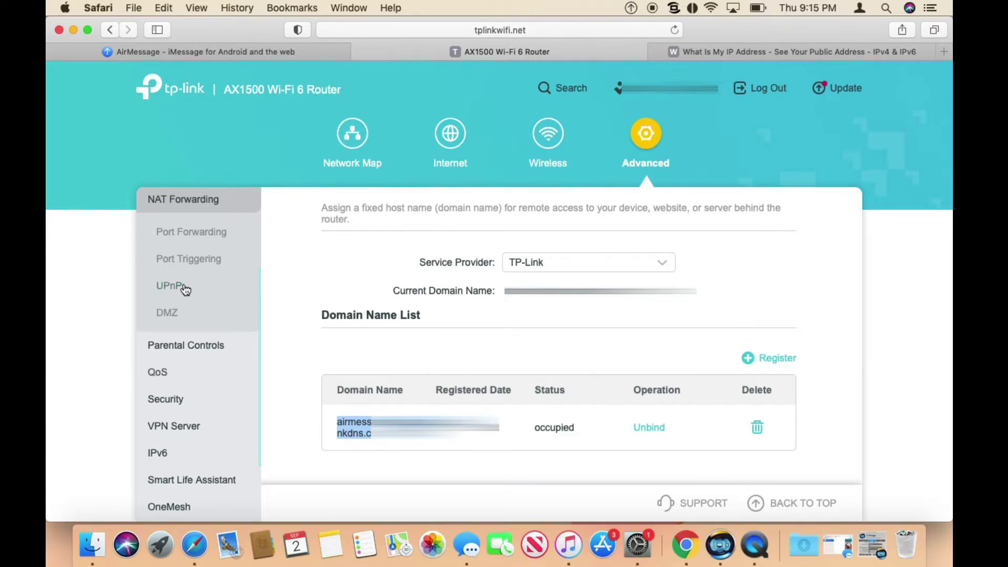
{"action": "left_click", "coordinate": [179, 239]}
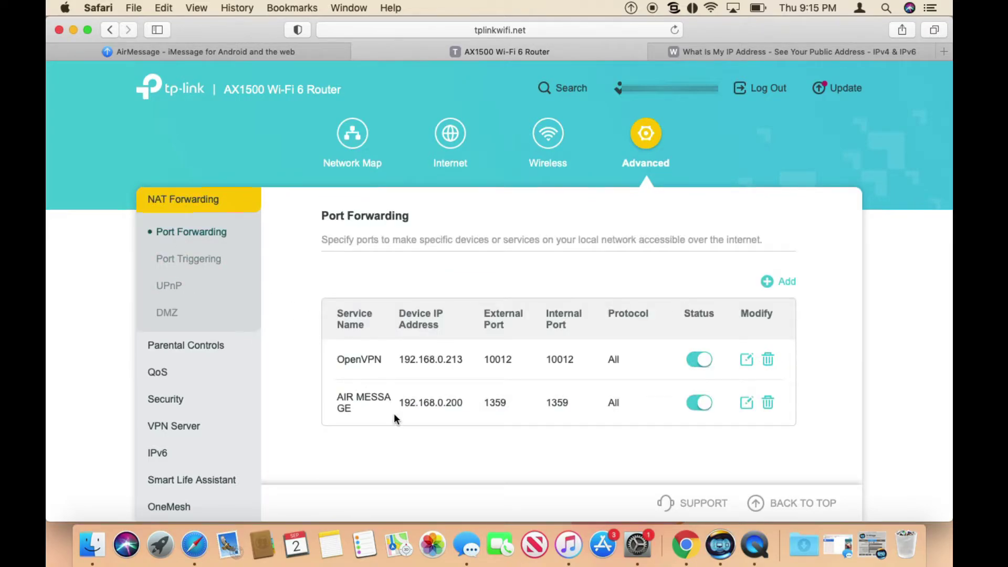
{"action": "left_click_drag", "start_coordinate": [466, 404], "coordinate": [402, 402]}
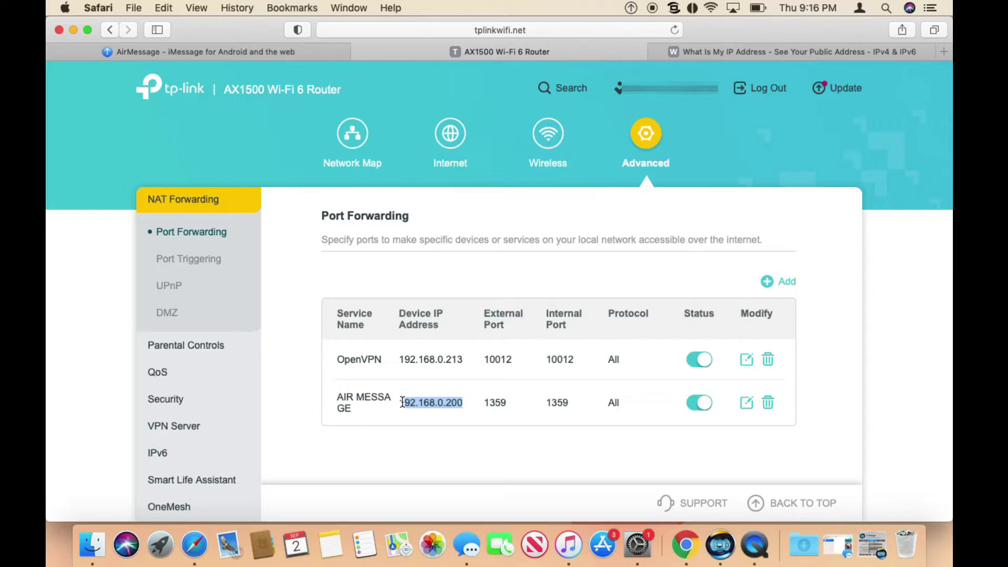
{"action": "left_click_drag", "start_coordinate": [480, 402], "coordinate": [518, 402]}
{"action": "left_click", "coordinate": [513, 405]}
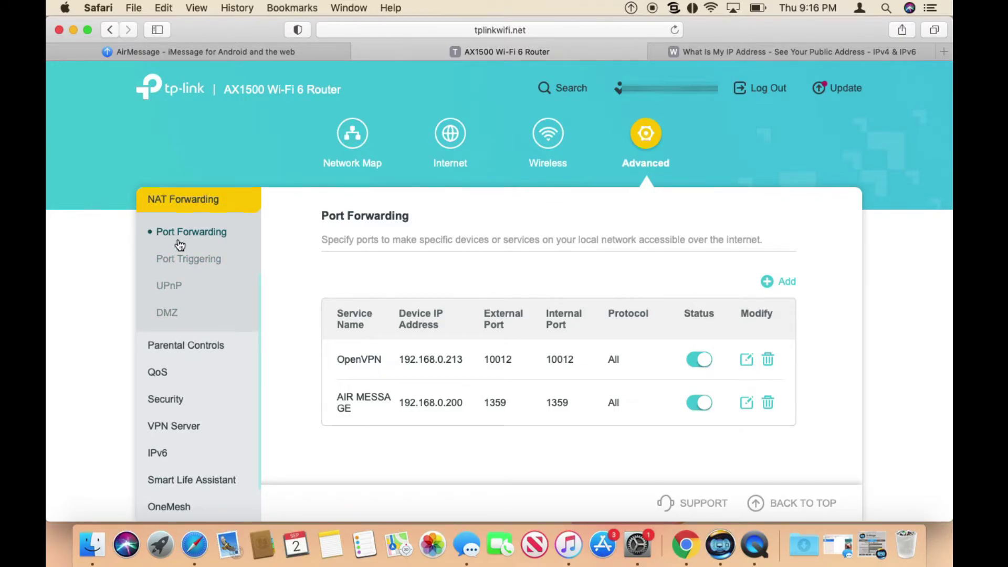
- Expand the router's Network settings and search Google for "noip" in a new browser tab
{"action": "scroll", "coordinate": [185, 297], "scroll_direction": "up", "scroll_amount": 3}
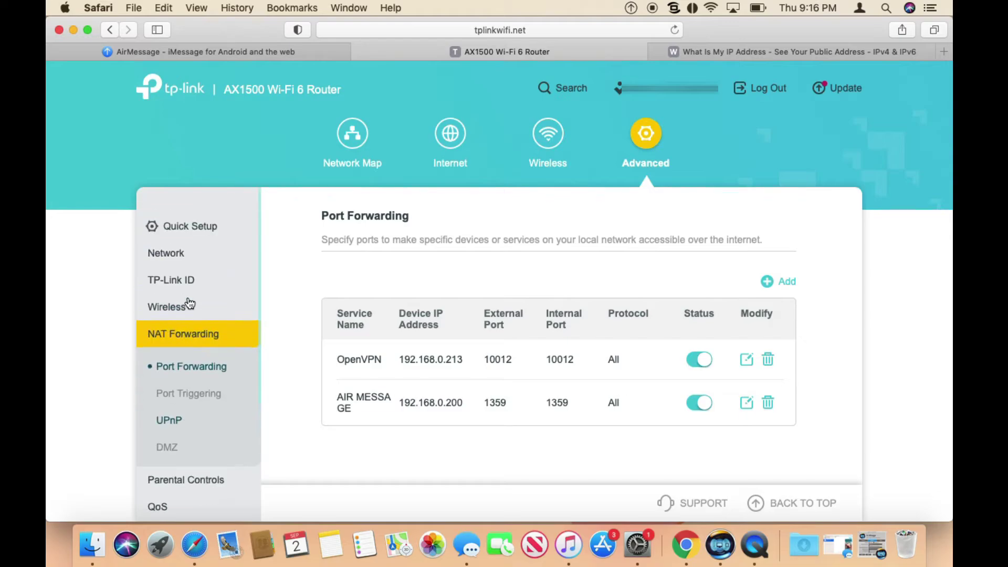
{"action": "left_click", "coordinate": [171, 252]}
{"action": "left_click", "coordinate": [944, 51]}
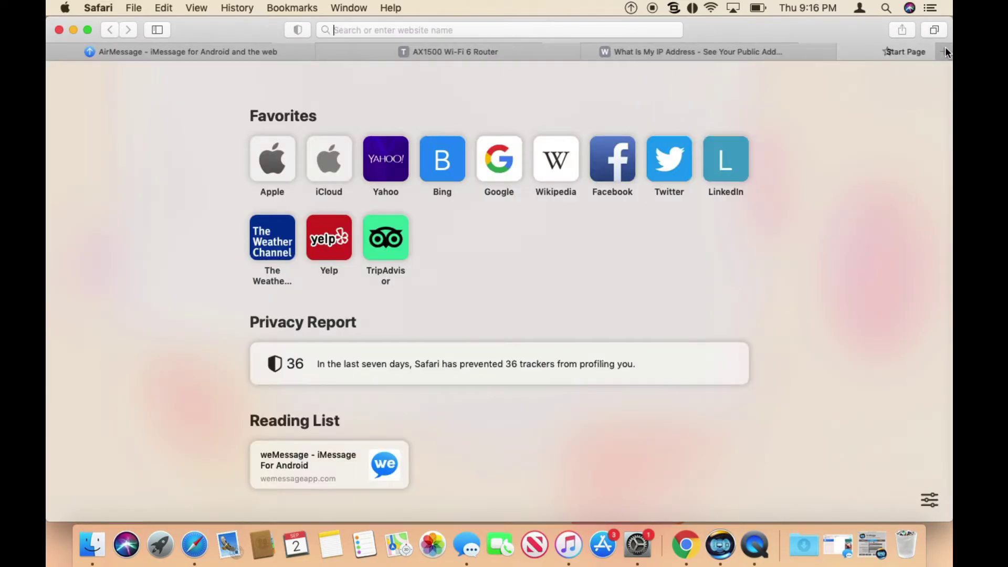
{"action": "type", "text": "noip"}
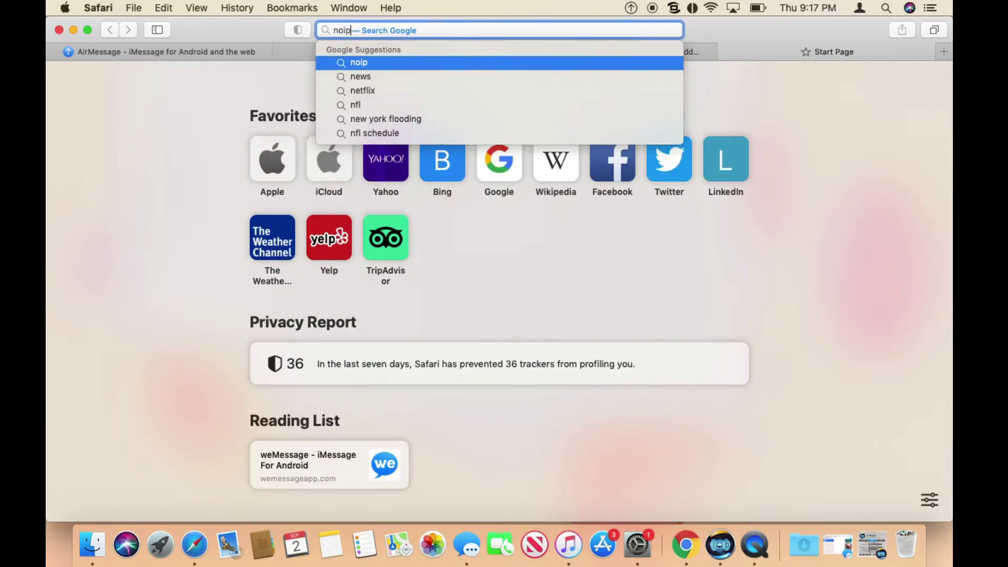
{"action": "key", "text": "Escape"}
{"action": "key", "text": "Return"}
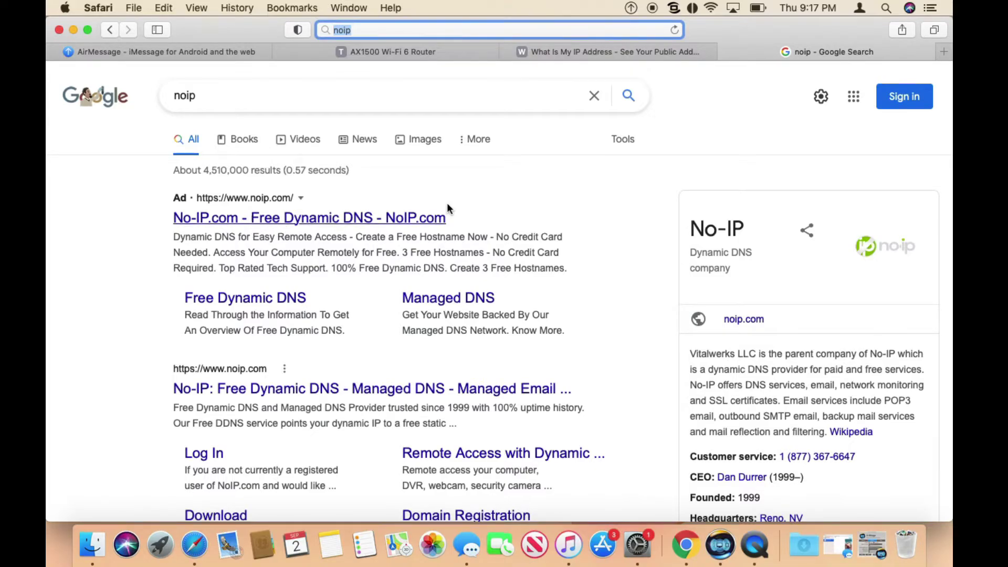
- Look up the public IP address by searching Google for "whata is my ip", and close the search and What Is My IP Address tabs
{"action": "left_click_drag", "start_coordinate": [252, 94], "coordinate": [107, 72]}
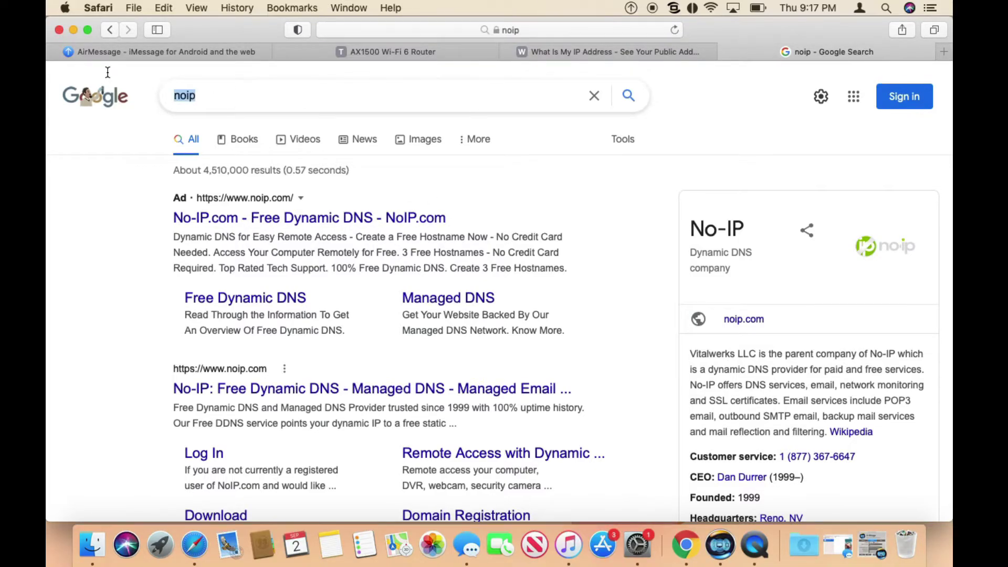
{"action": "type", "text": "whata"}
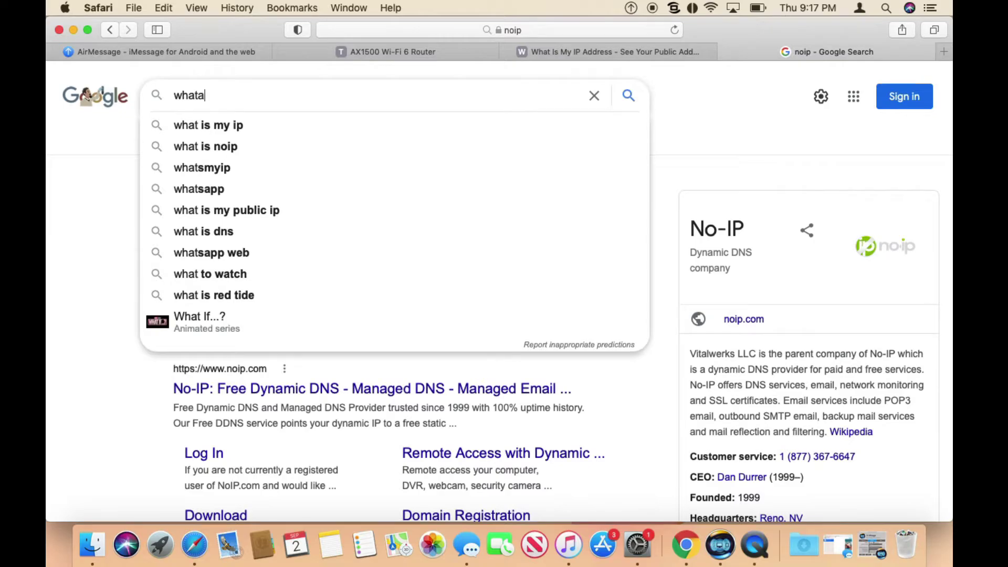
{"action": "type", "text": " is m"}
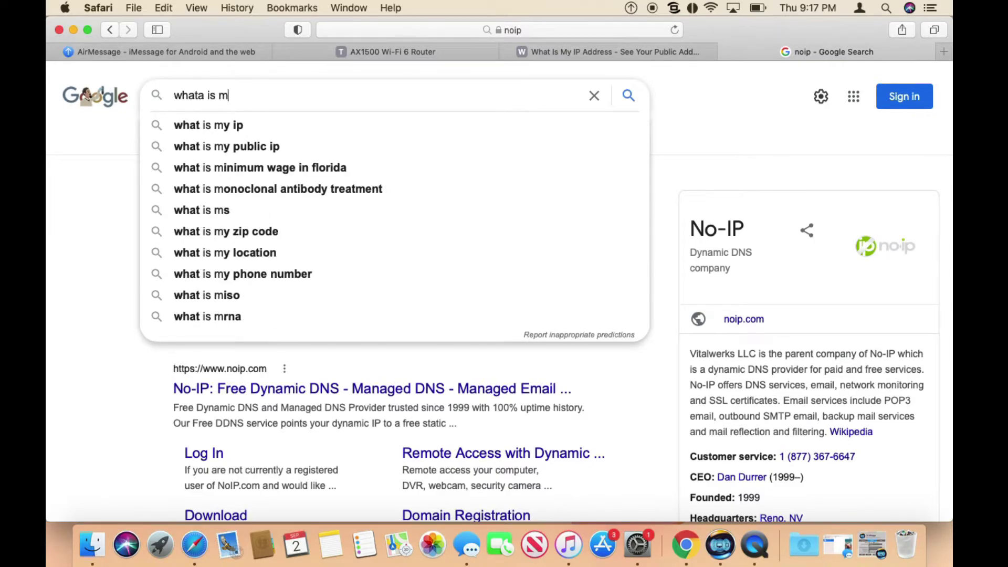
{"action": "type", "text": "y ip"}
{"action": "key", "text": "Return"}
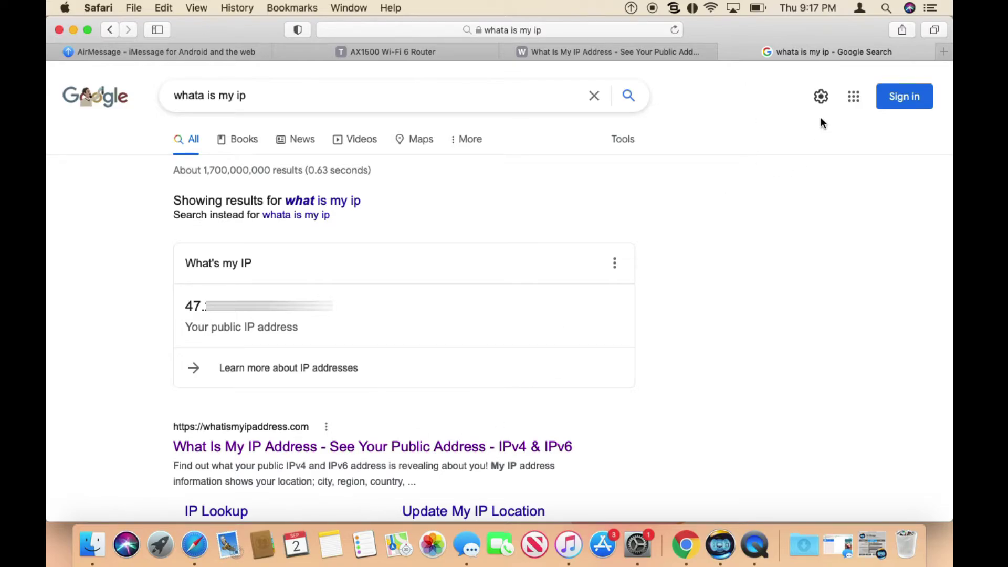
{"action": "left_click", "coordinate": [727, 51]}
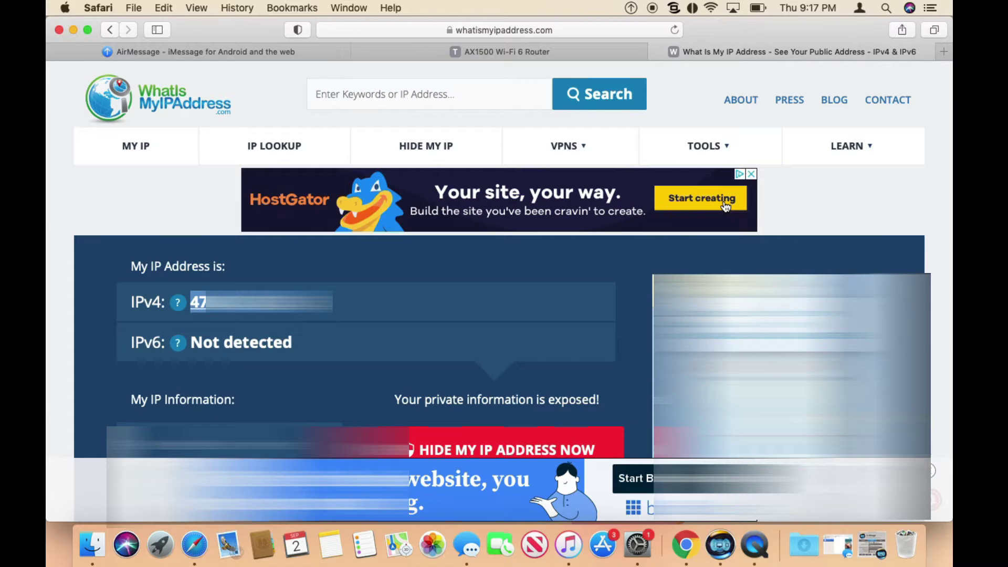
{"action": "left_click", "coordinate": [657, 52]}
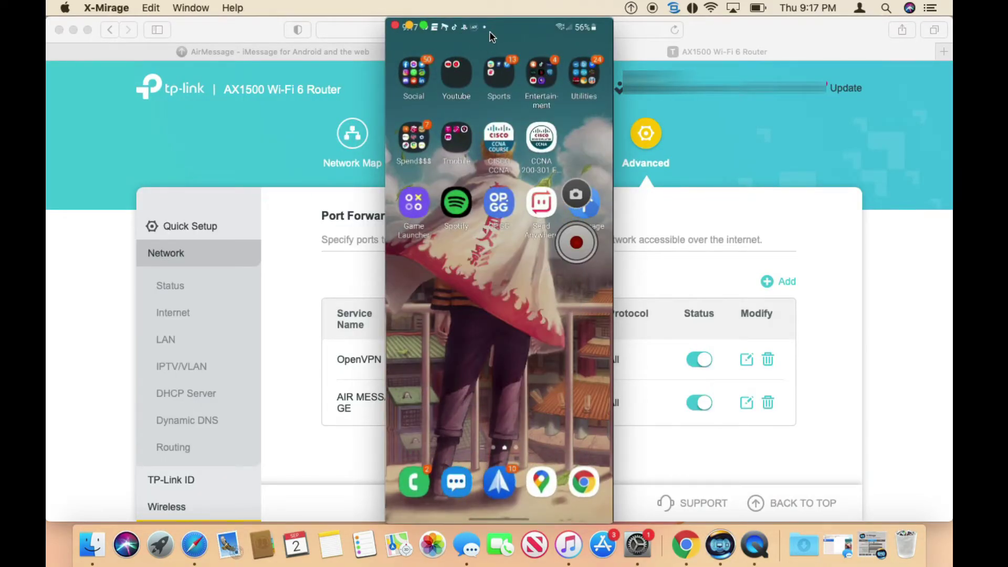
- Move the mirrored phone window clear of the router's port forwarding table and open the AirMessage app on the phone
{"action": "left_click_drag", "start_coordinate": [489, 30], "coordinate": [789, 30]}
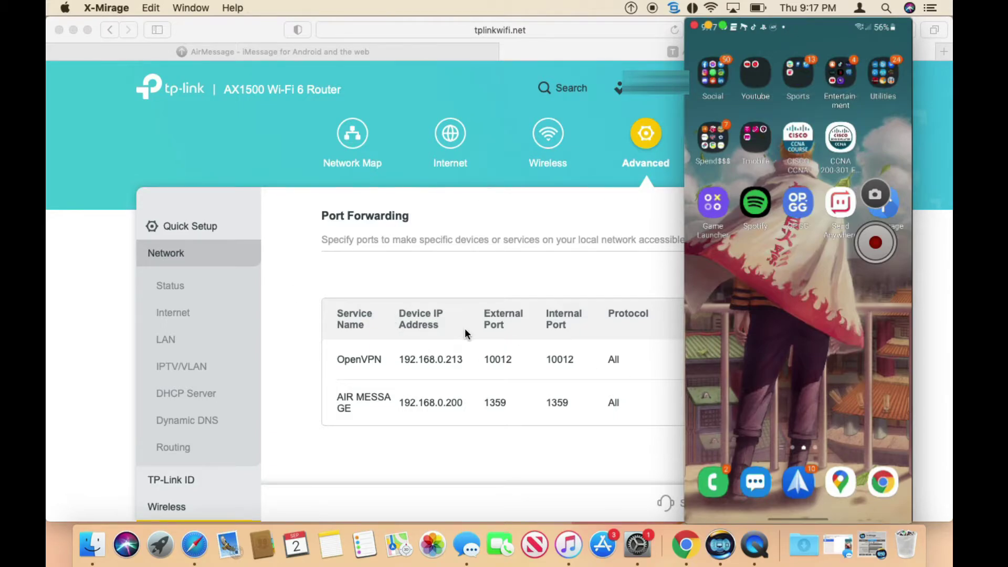
{"action": "left_click", "coordinate": [890, 209]}
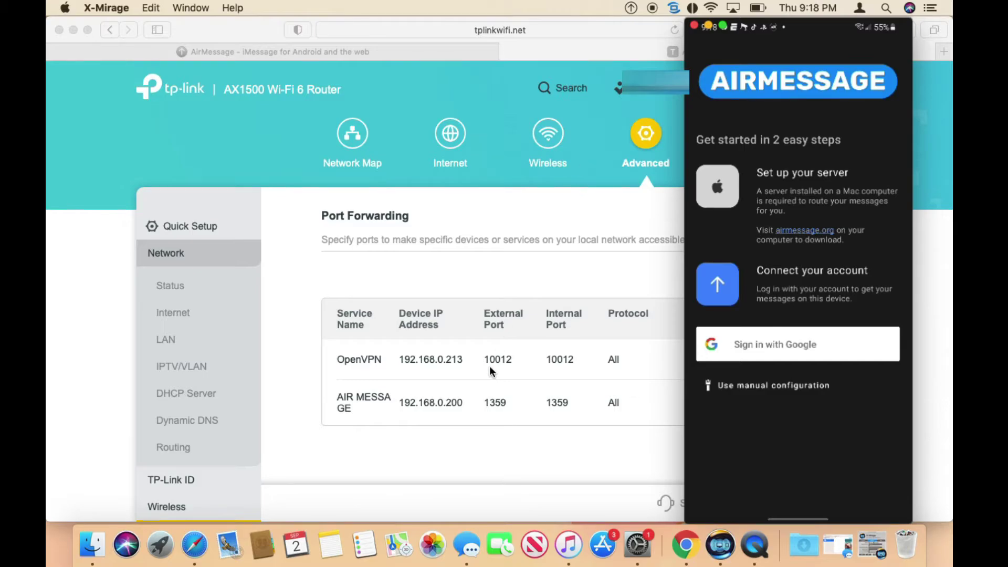
- Open the Dynamic DNS page in the router's Network settings to consult the registered domain name
{"action": "left_click", "coordinate": [167, 247]}
{"action": "left_click", "coordinate": [167, 252]}
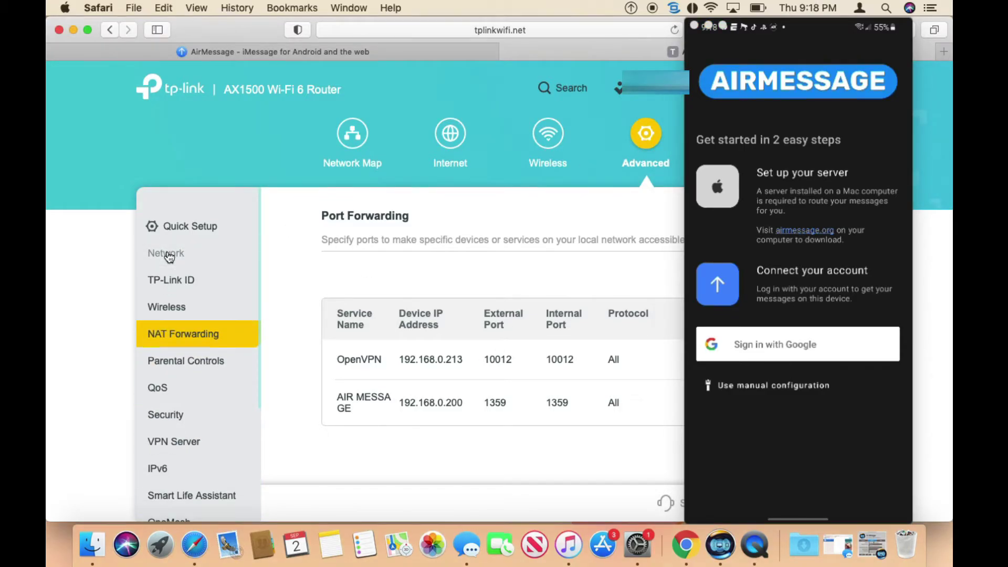
{"action": "left_click", "coordinate": [167, 253]}
{"action": "left_click", "coordinate": [178, 420]}
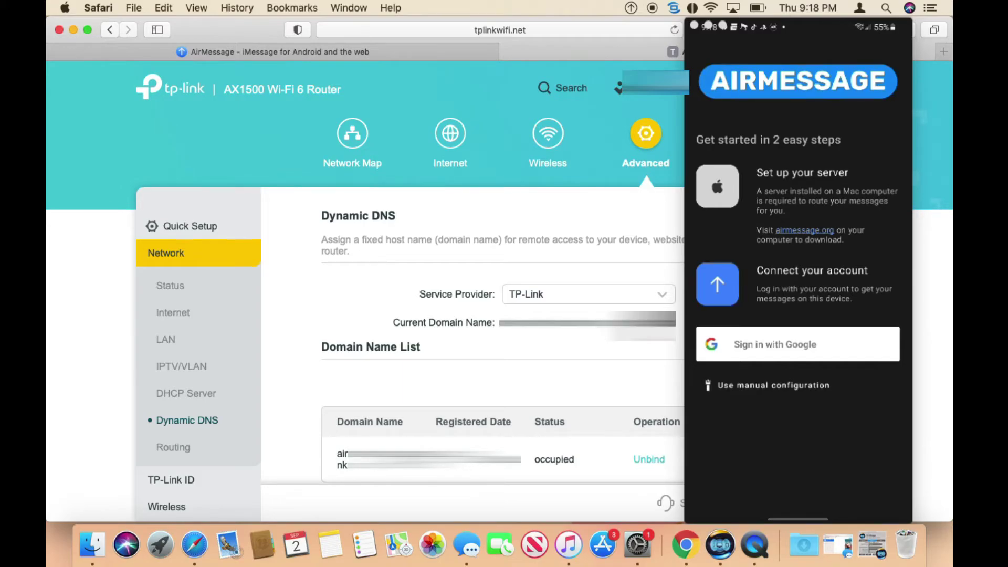
- Open AirMessage's manual configuration on the phone and replace the server address with the router's Dynamic DNS domain name
{"action": "left_click", "coordinate": [758, 386]}
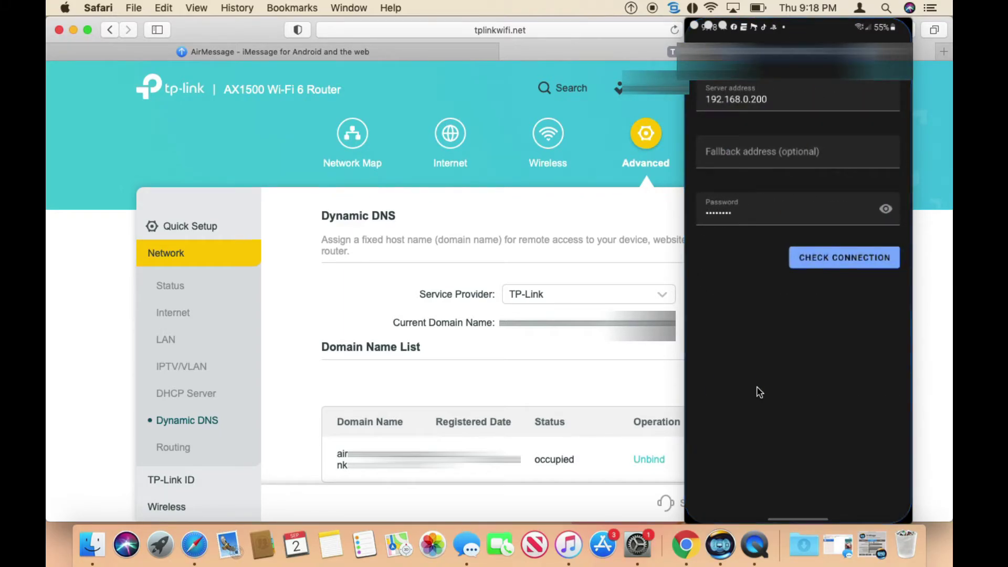
{"action": "left_click", "coordinate": [777, 104]}
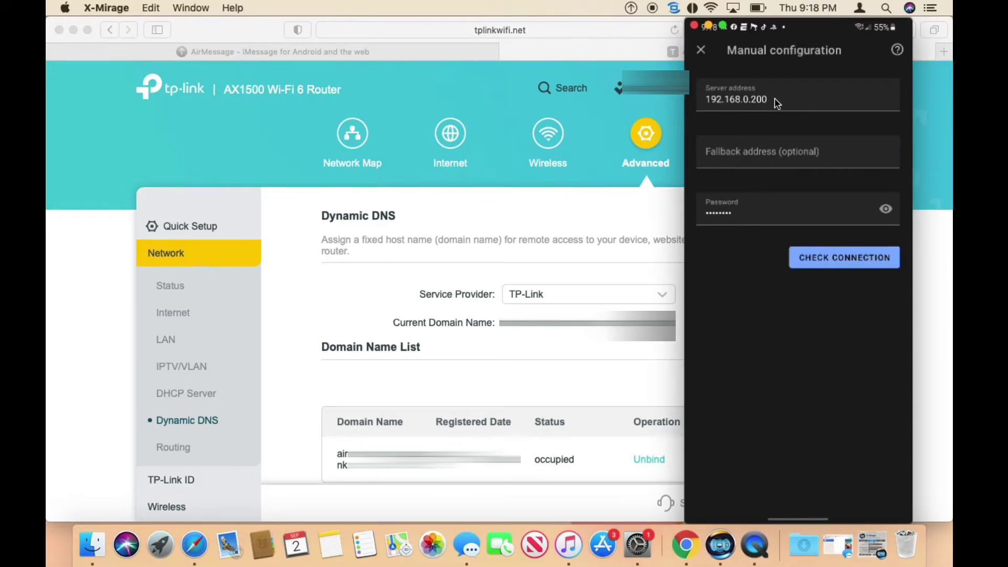
{"action": "left_click", "coordinate": [776, 101]}
{"action": "key", "text": "BackSpace"}
{"action": "key", "text": "BackSpace"}
{"action": "key", "text": "BackSpace"}
{"action": "key", "text": "BackSpace"}
{"action": "key", "text": "BackSpace"}
{"action": "key", "text": "BackSpace"}
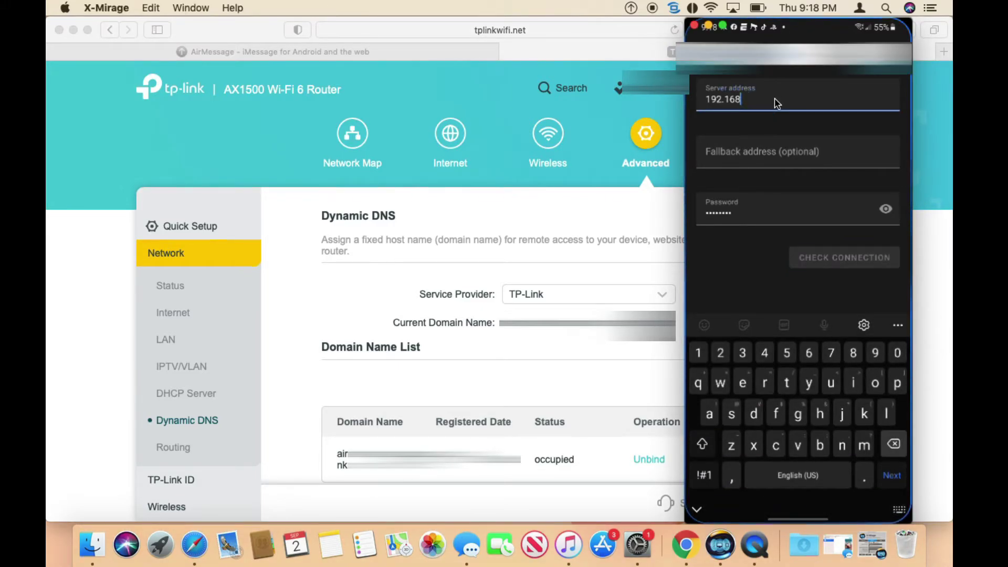
{"action": "key", "text": "BackSpace"}
{"action": "key", "text": "BackSpace"}
{"action": "key", "text": "BackSpace"}
{"action": "key", "text": "BackSpace"}
{"action": "key", "text": "BackSpace"}
{"action": "key", "text": "BackSpace"}
{"action": "key", "text": "BackSpace"}
{"action": "type", "text": "aur"}
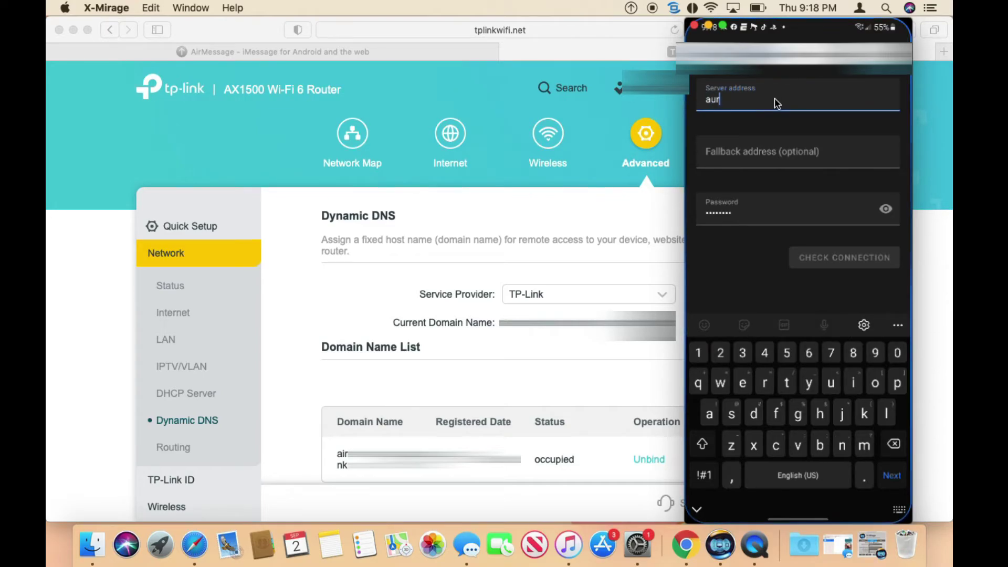
{"action": "type", "text": "me"}
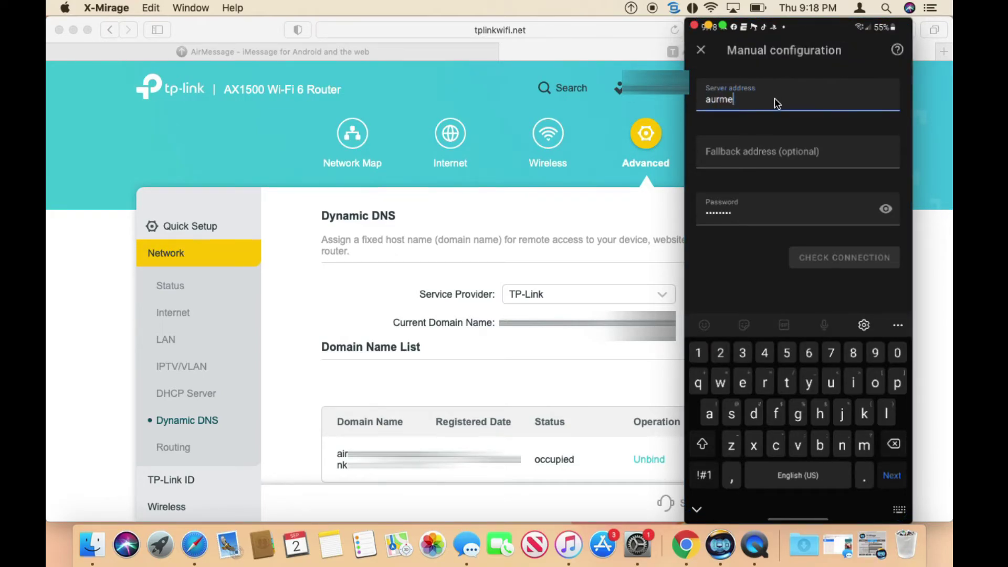
{"action": "type", "text": "ss"}
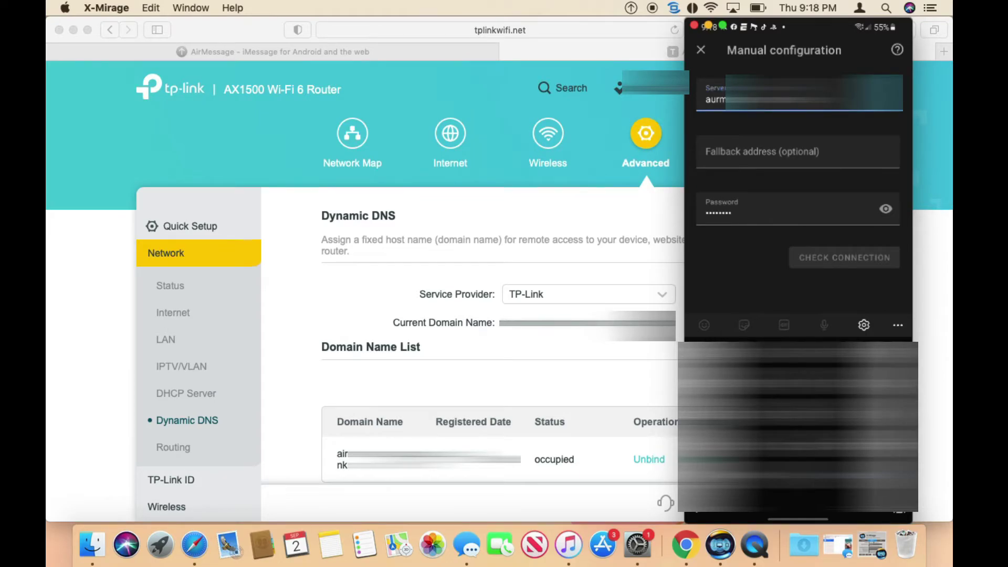
{"action": "key", "text": "BackSpace"}
{"action": "key", "text": "BackSpace"}
{"action": "key", "text": "BackSpace"}
{"action": "key", "text": "BackSpace"}
{"action": "key", "text": "BackSpace"}
{"action": "key", "text": "BackSpace"}
{"action": "key", "text": "BackSpace"}
{"action": "key", "text": "BackSpace"}
{"action": "type", "text": "ir."}
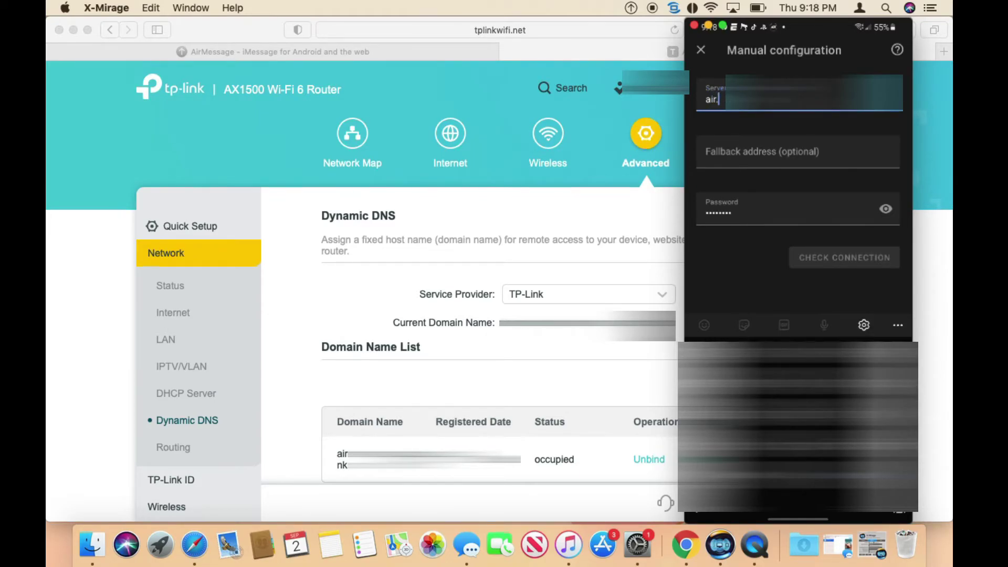
{"action": "key", "text": "BackSpace"}
{"action": "type", "text": "m"}
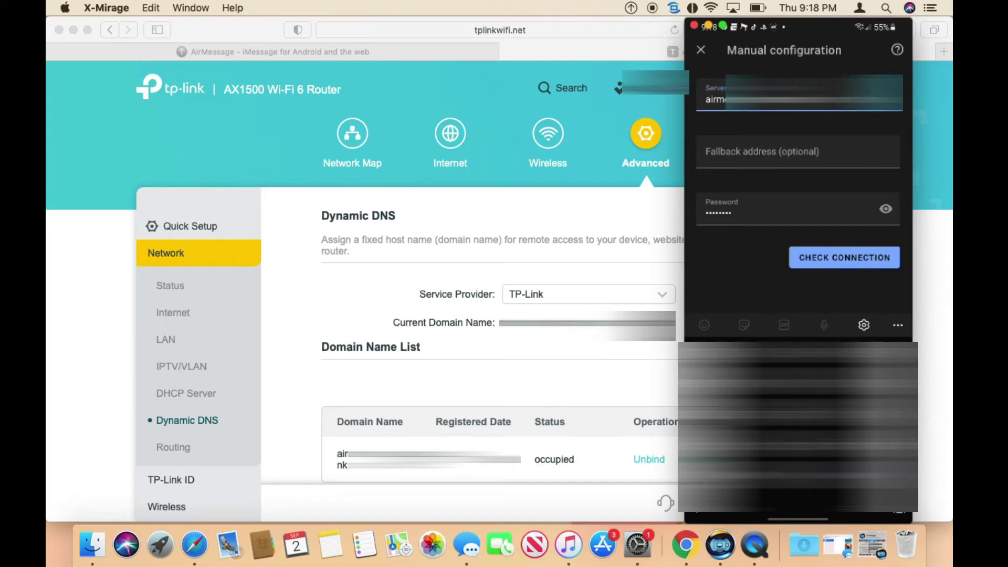
- Replace the password with the AirMessage server password, then check the connection and complete the manual configuration
{"action": "left_click", "coordinate": [788, 213]}
{"action": "key", "text": "BackSpace"}
{"action": "key", "text": "BackSpace"}
{"action": "key", "text": "BackSpace"}
{"action": "key", "text": "BackSpace"}
{"action": "key", "text": "BackSpace"}
{"action": "key", "text": "BackSpace"}
{"action": "key", "text": "BackSpace"}
{"action": "key", "text": "BackSpace"}
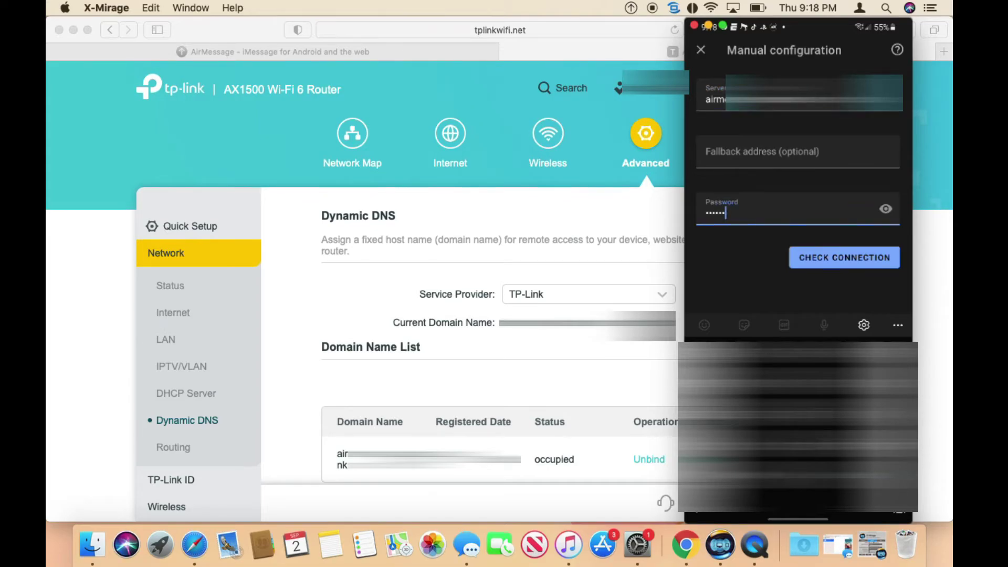
{"action": "key", "text": "ctrl+v"}
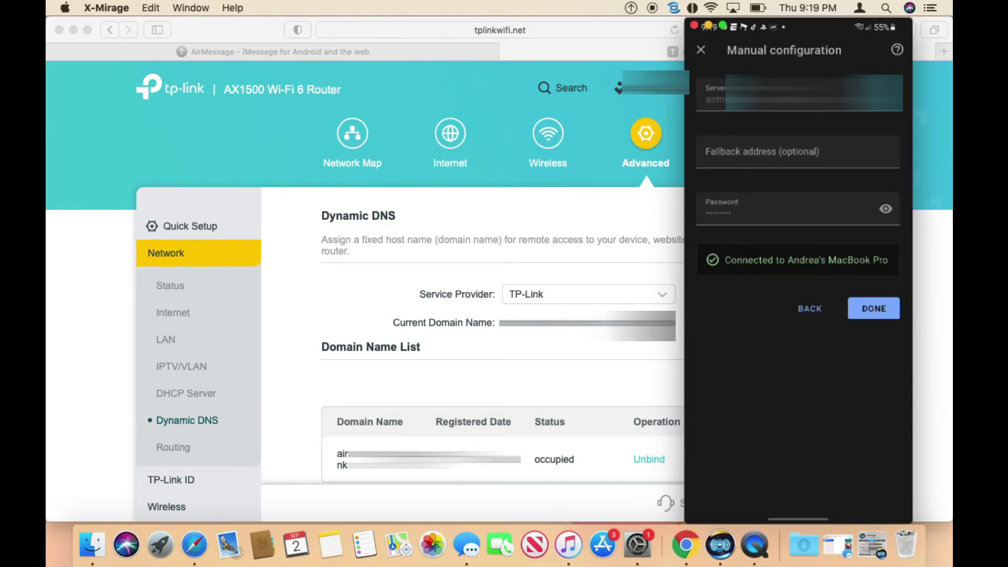
{"action": "left_click", "coordinate": [874, 308]}
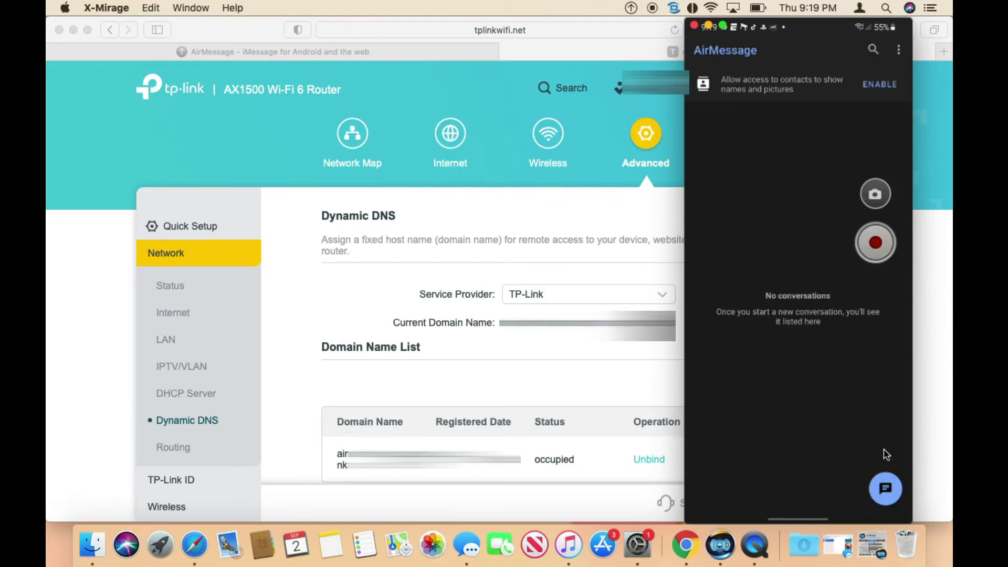
- Open the new conversation screen in AirMessage and return to the conversation list
{"action": "left_click", "coordinate": [890, 491]}
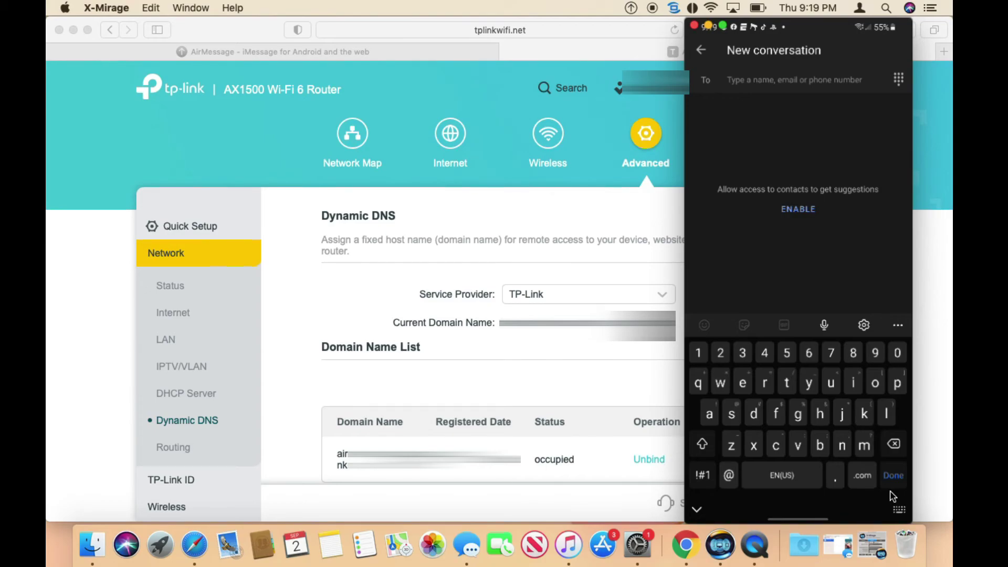
{"action": "right_click", "coordinate": [892, 494]}
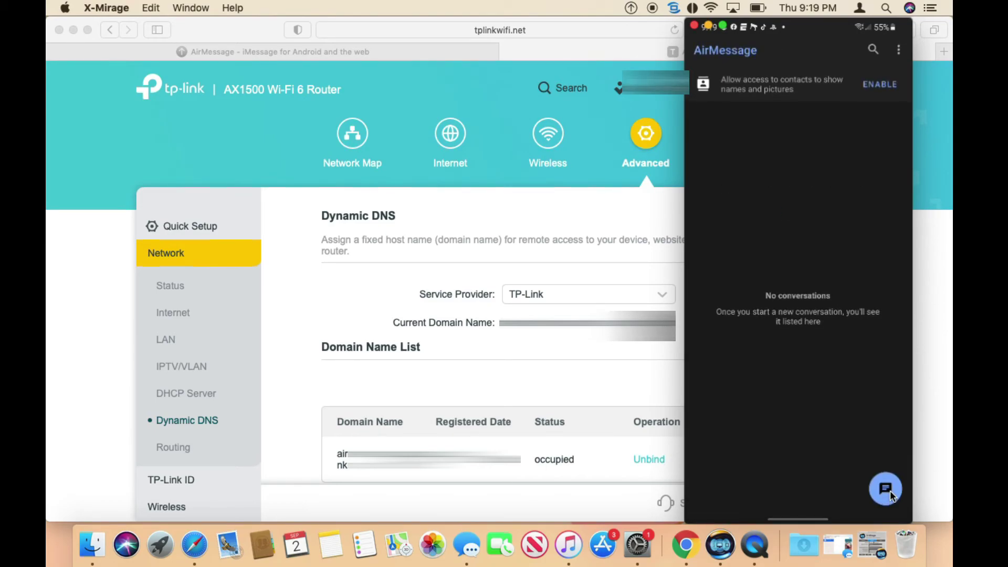